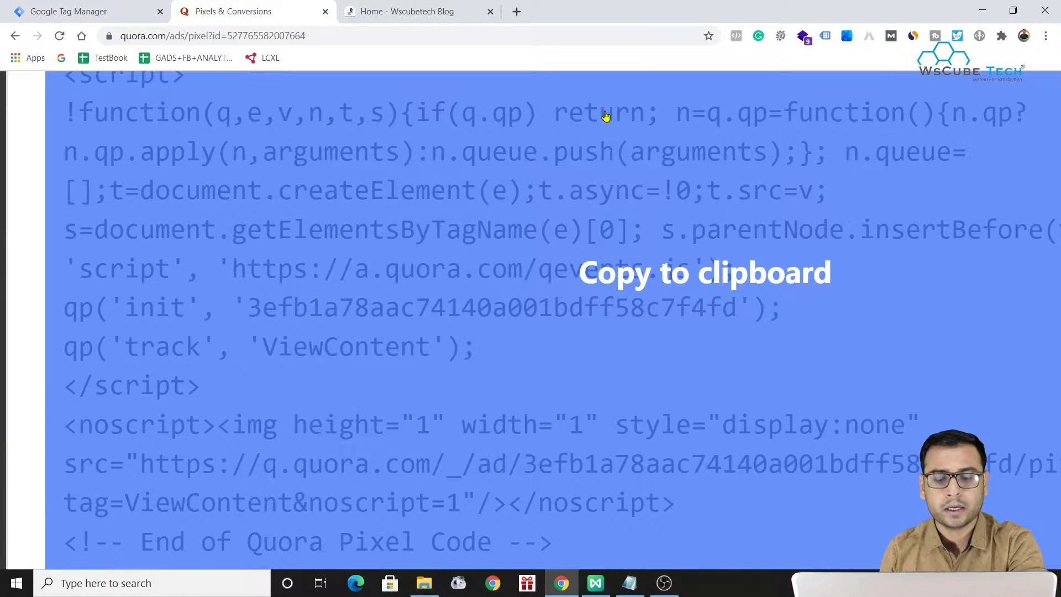
# - Copy the base Quora Pixel code, then restart the pixel setup and choose Install with a partner to display the pixel ID
pyautogui.click(606, 115)
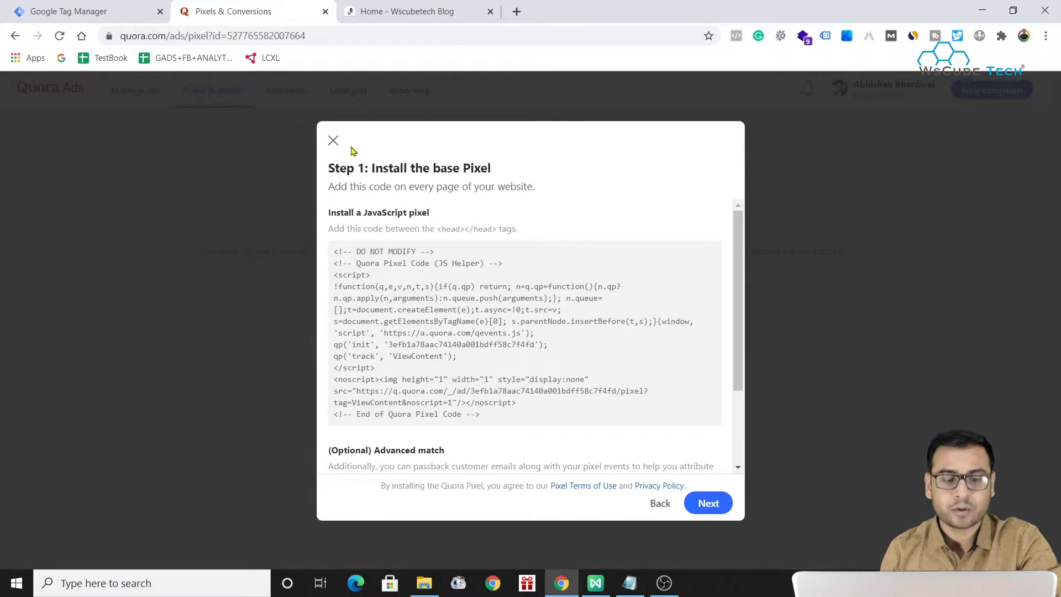
pyautogui.click(334, 141)
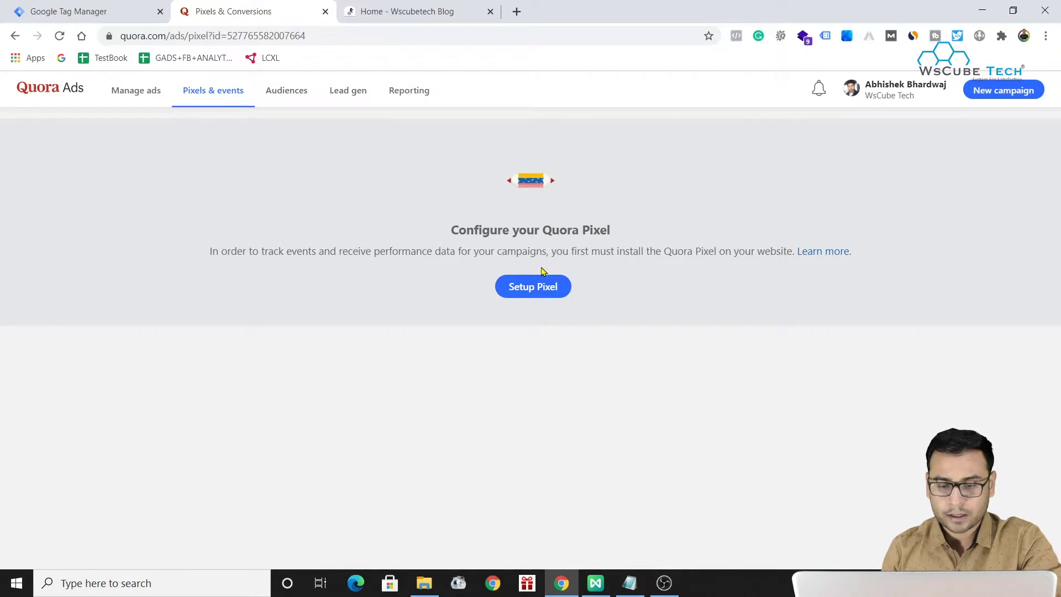
pyautogui.click(534, 285)
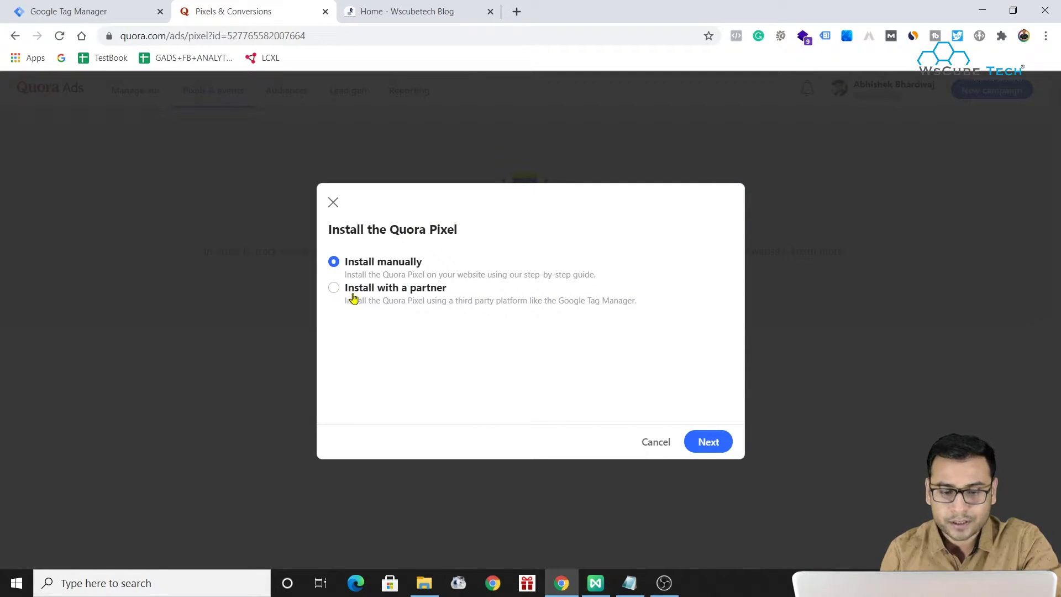
pyautogui.click(373, 299)
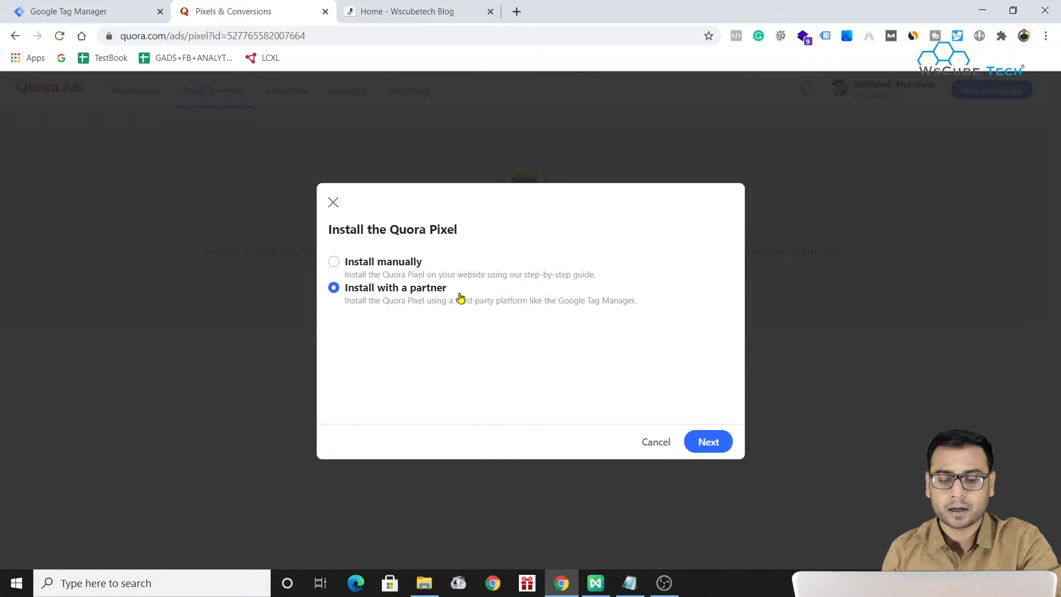
pyautogui.click(708, 442)
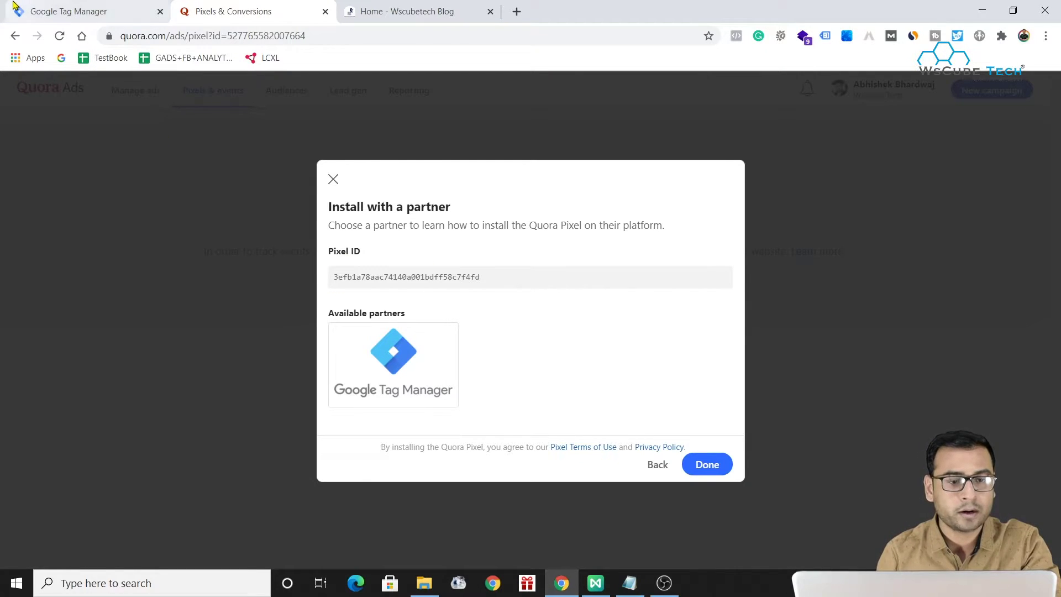
# - Switch to Google Tag Manager and create a new tag named "Quora Pixel - All Pages"
pyautogui.click(66, 8)
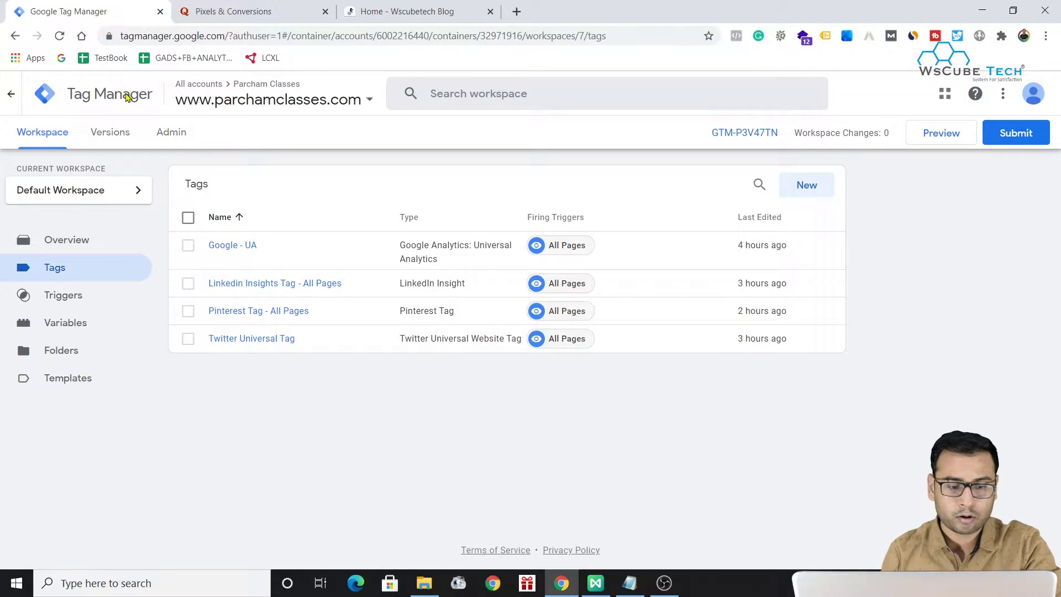
pyautogui.click(806, 181)
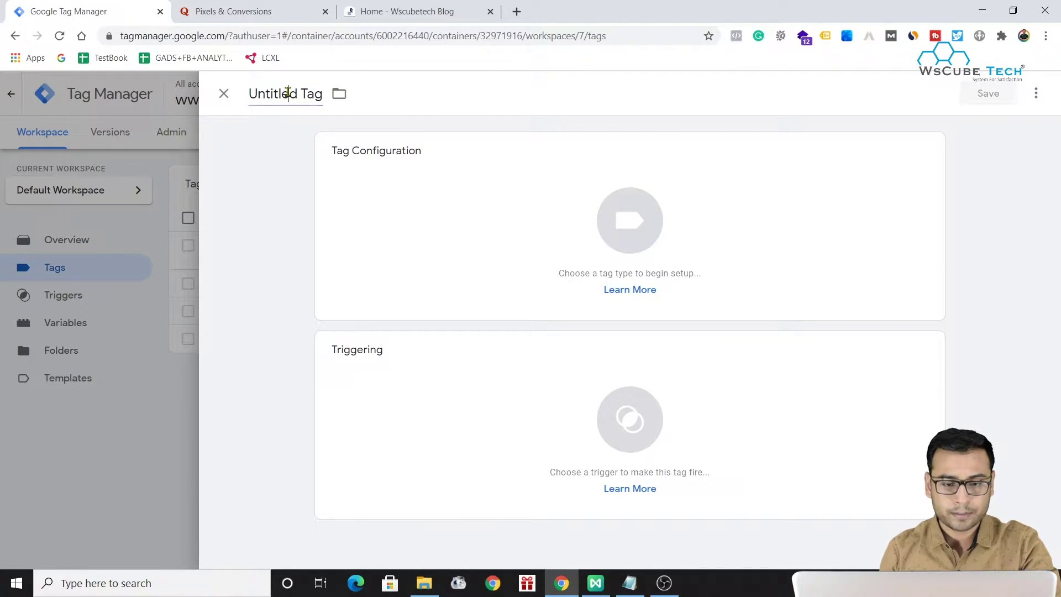
pyautogui.click(288, 92)
pyautogui.write('Quora Pixel - All')
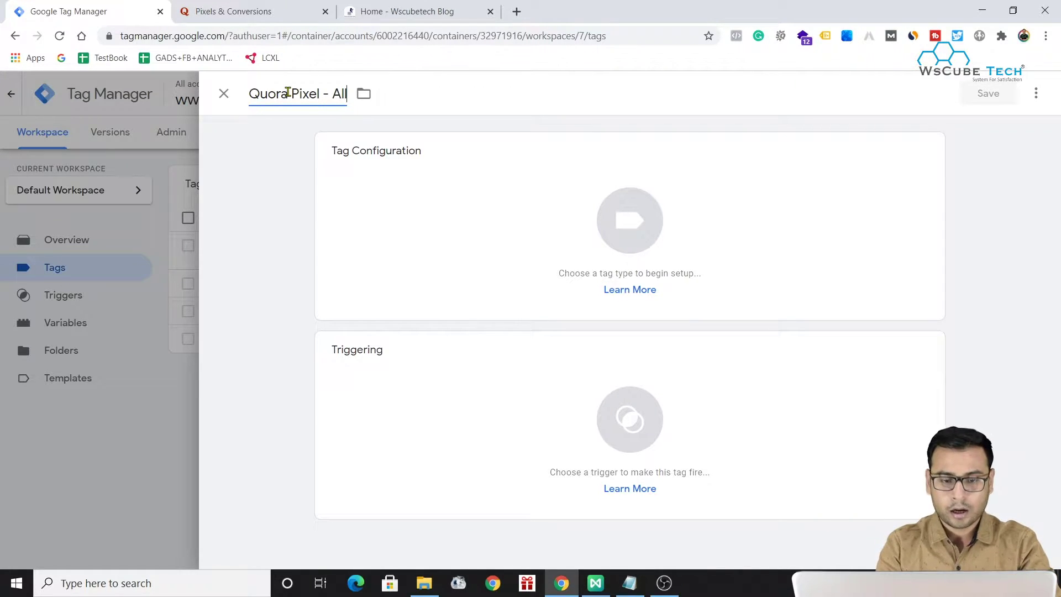
pyautogui.write(' Pages')
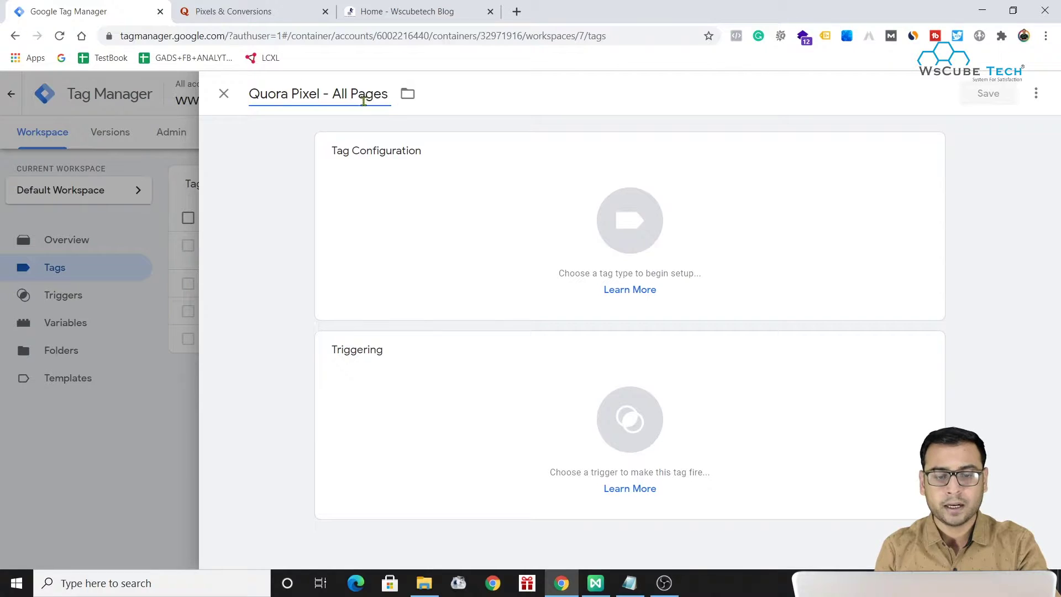
# - Set the tag type to Quora Pixel and paste the copied pixel ID as its Quora Pixel ID
pyautogui.click(616, 219)
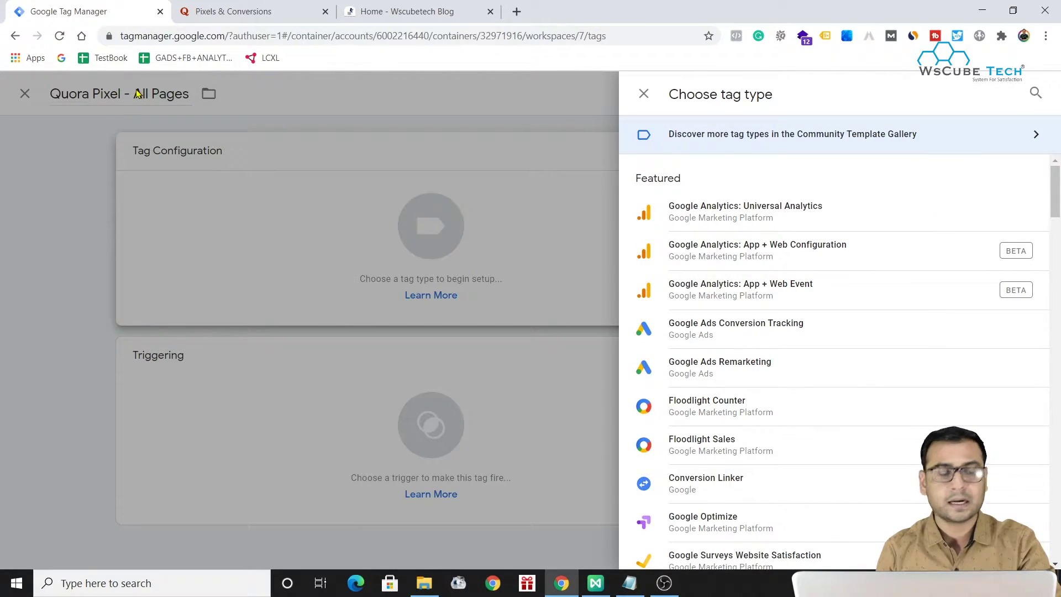
pyautogui.click(1034, 93)
pyautogui.write('Quora')
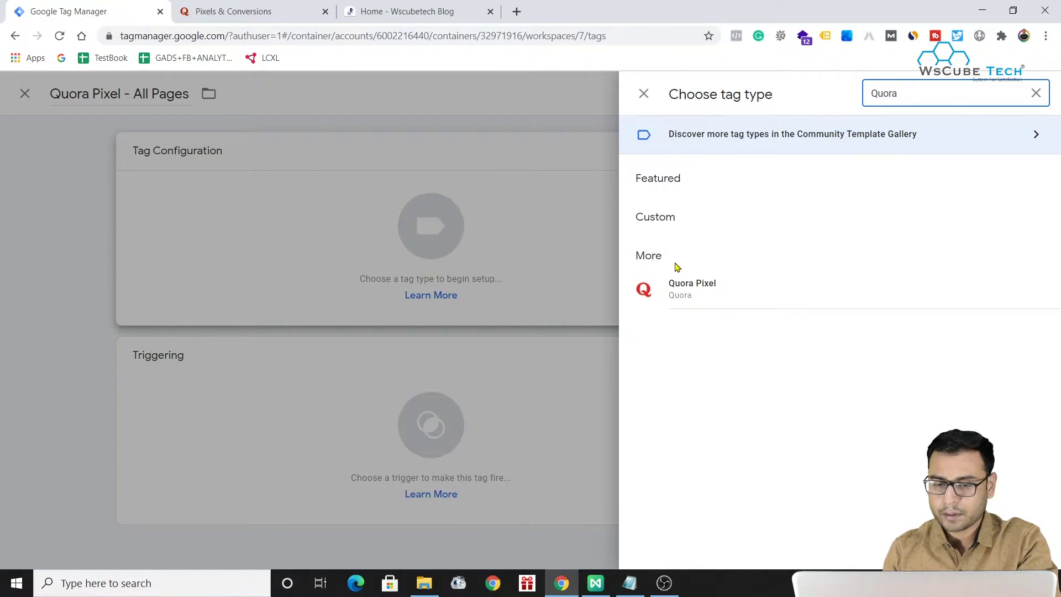
pyautogui.click(681, 288)
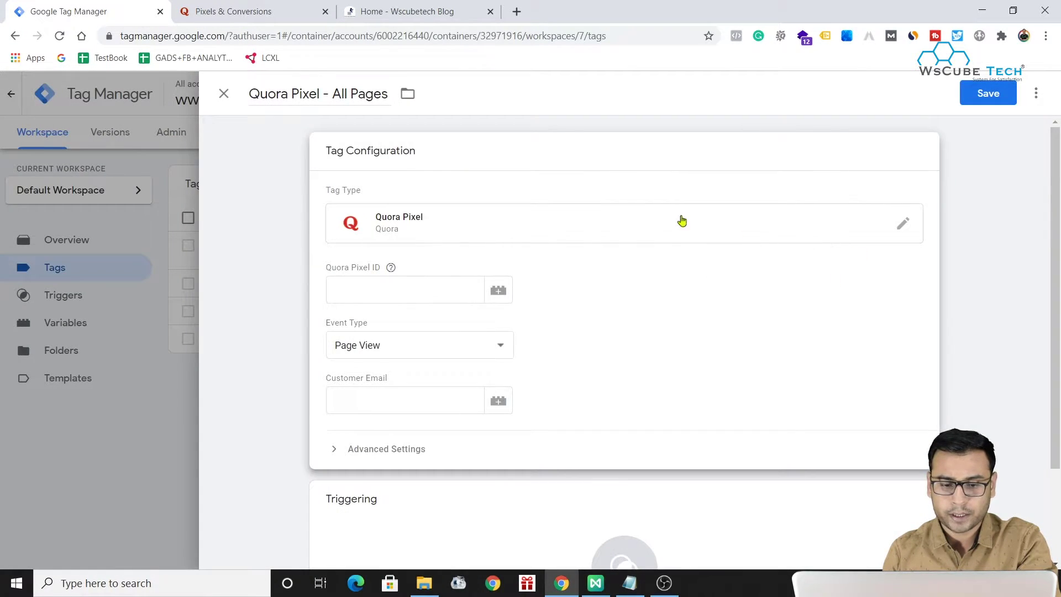
pyautogui.click(354, 285)
pyautogui.hotkey('ctrl', 'v')
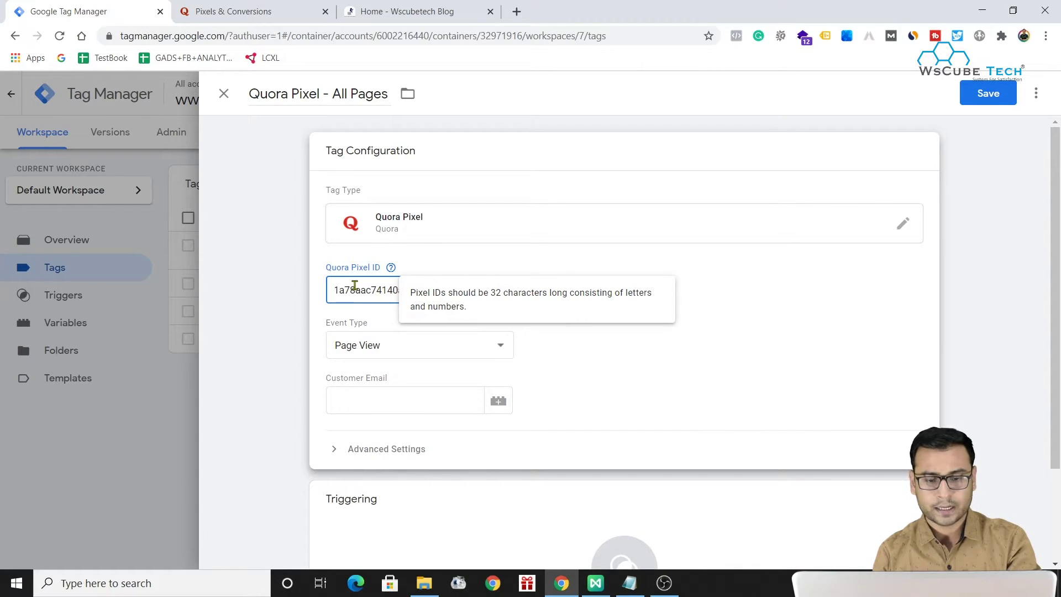
pyautogui.click(679, 402)
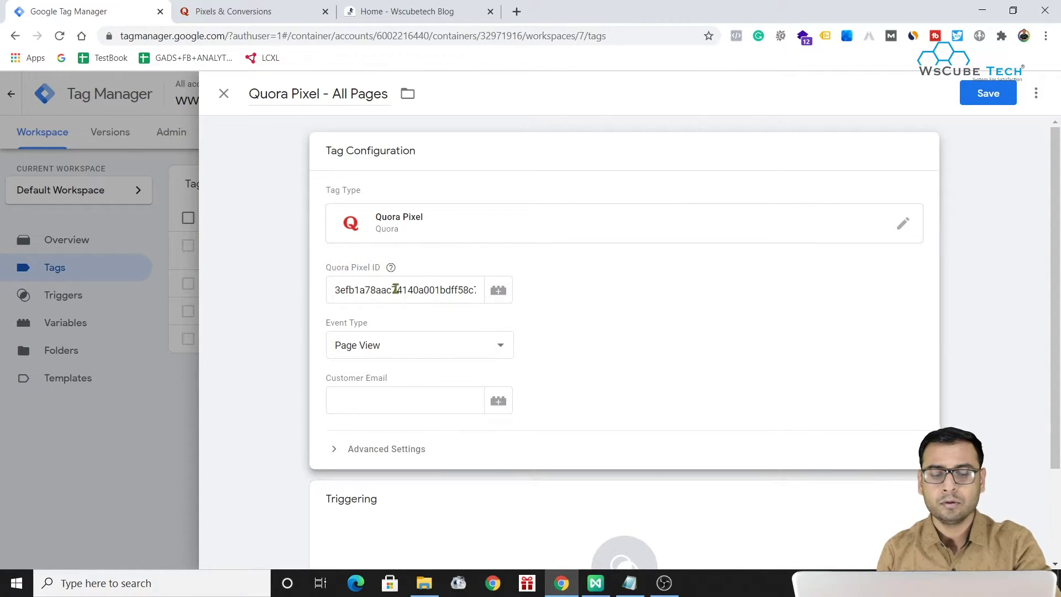
# - Add the All Pages page-view trigger to the Quora Pixel tag and save the tag
pyautogui.scroll(-2, 612, 403)
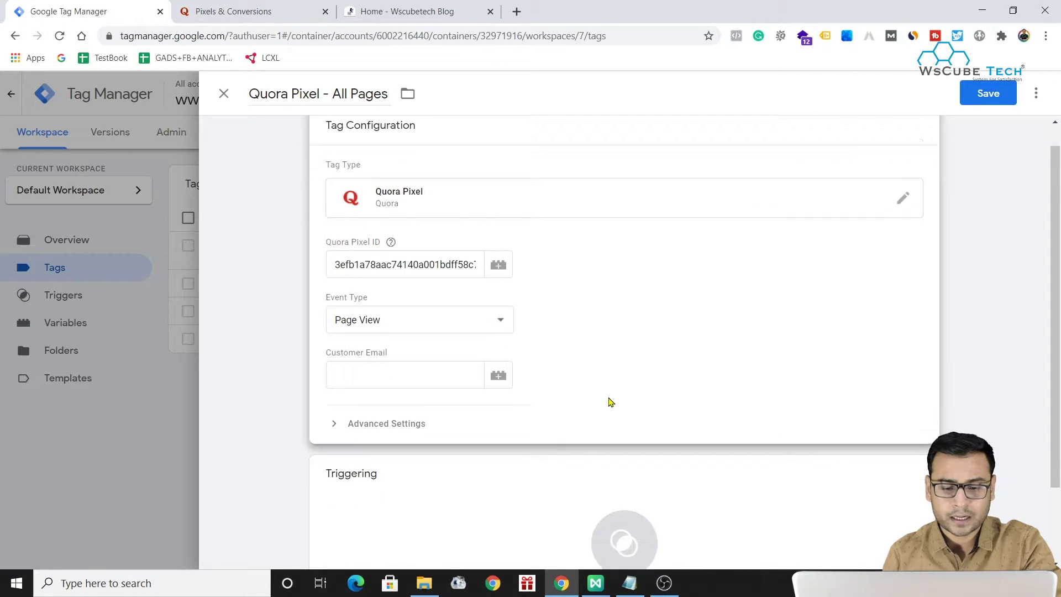
pyautogui.click(675, 415)
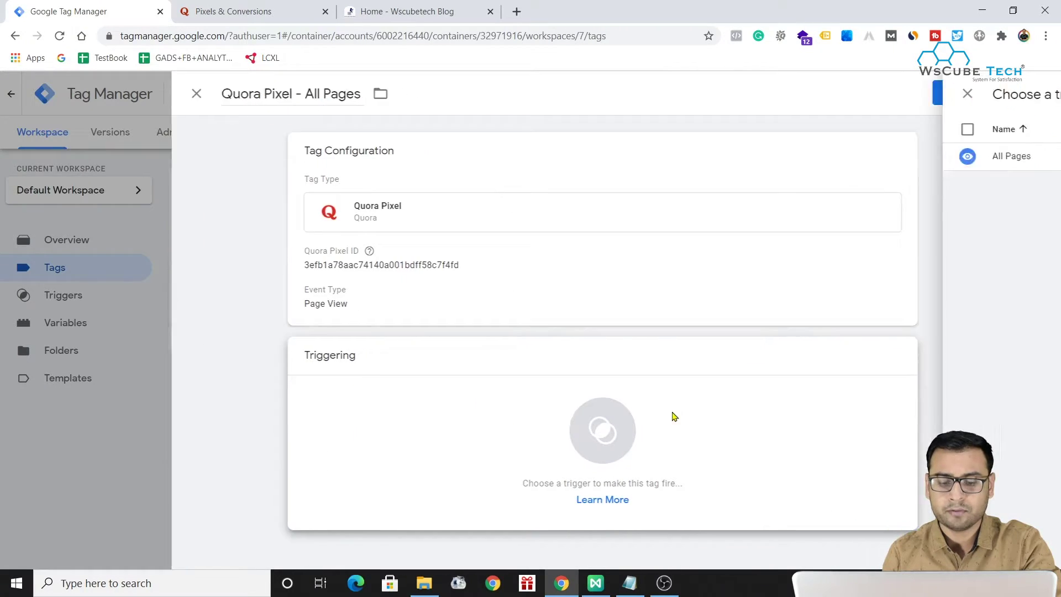
pyautogui.click(387, 155)
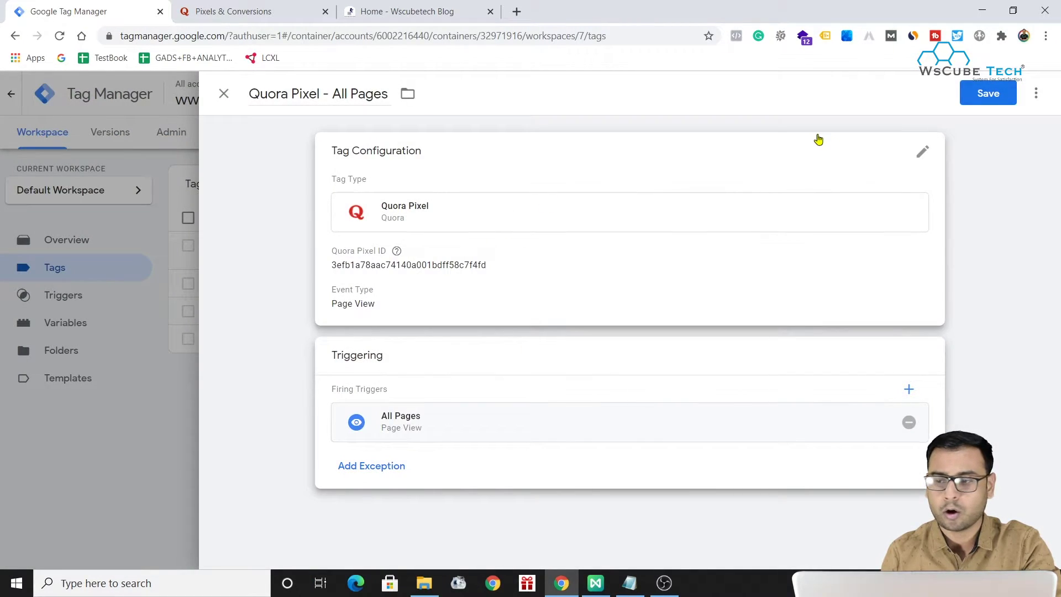
pyautogui.click(981, 93)
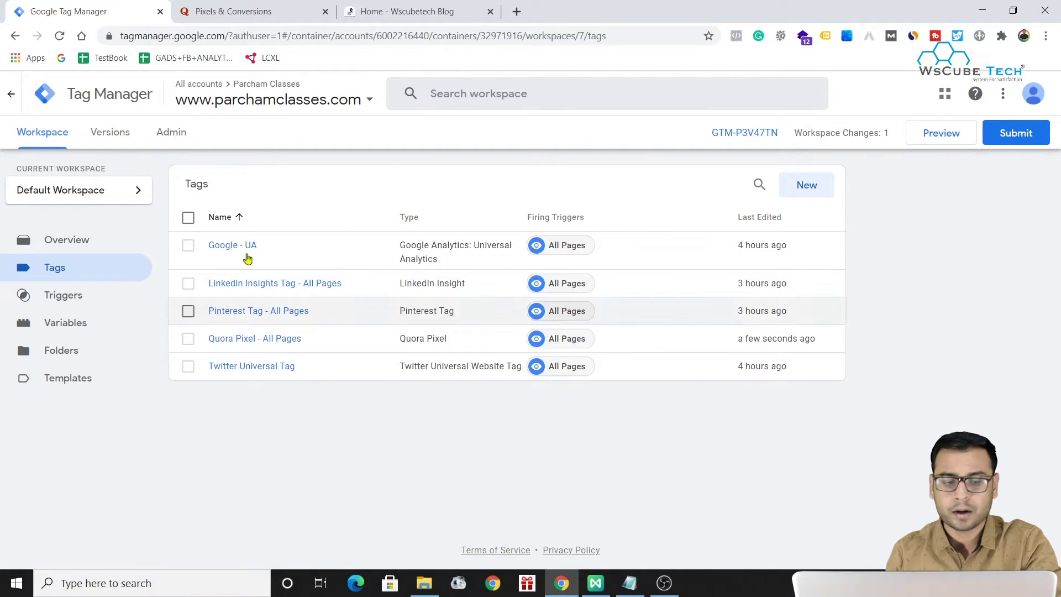
# - Start preview mode for the workspace and reload the parchamclasses.com home page
pyautogui.click(951, 130)
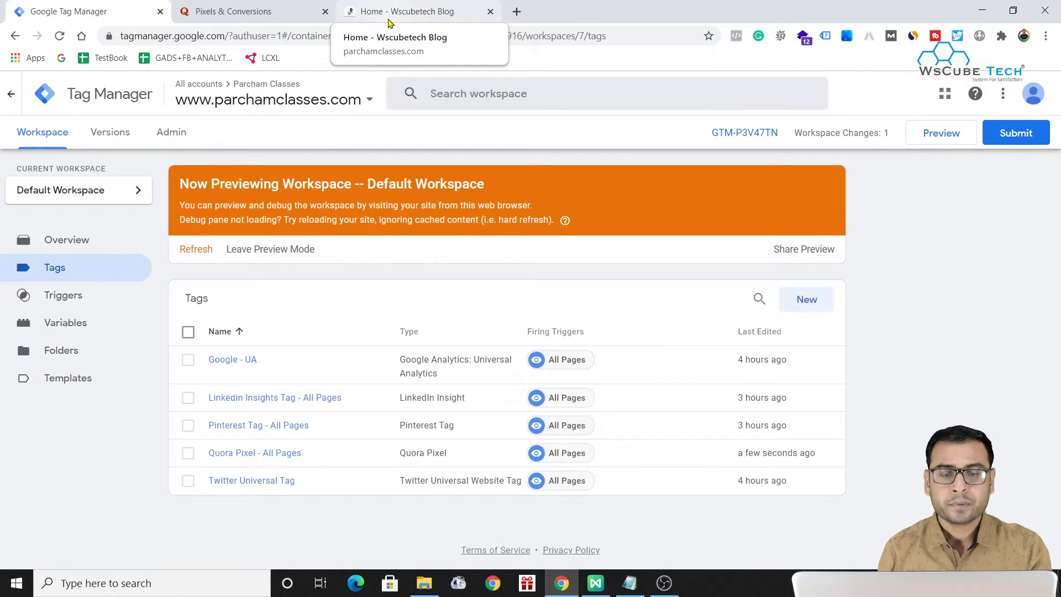
pyautogui.click(408, 6)
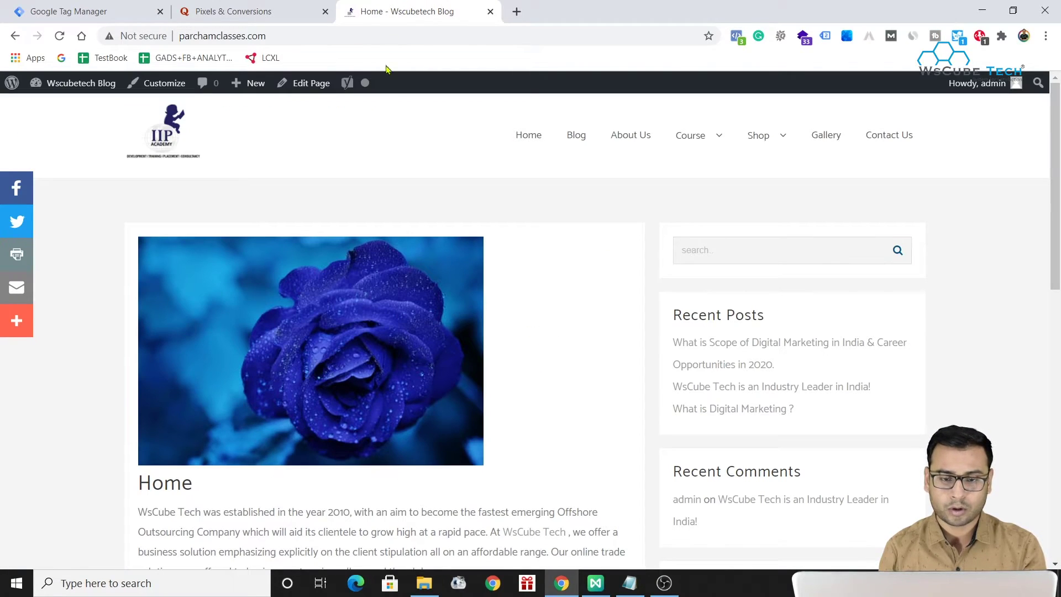
pyautogui.press('F5')
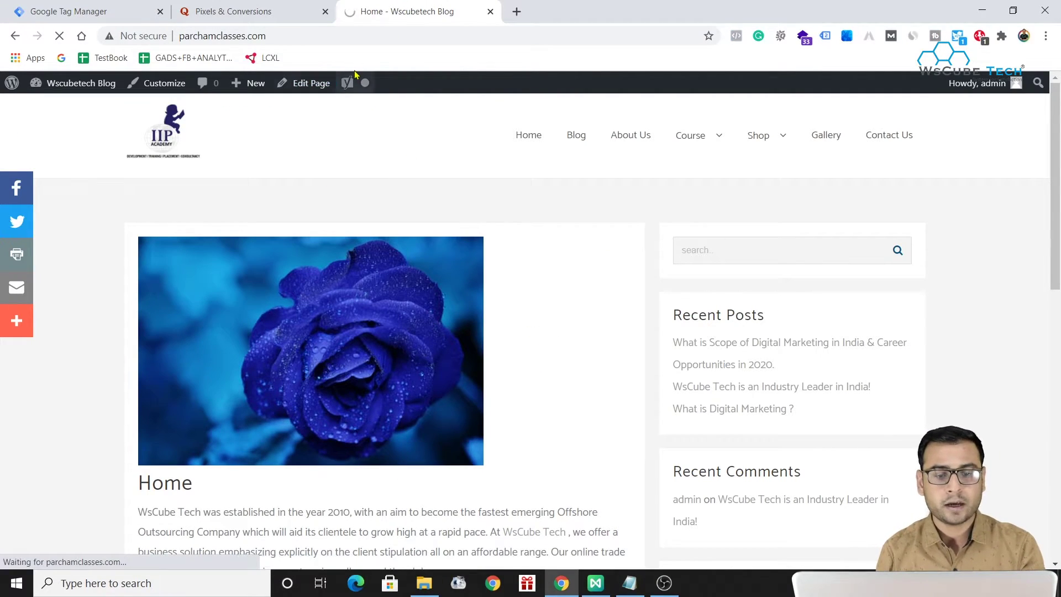
# - Return to Quora Ads and reopen the Install with a partner setup to review the pixel ID and available partners
pyautogui.click(232, 8)
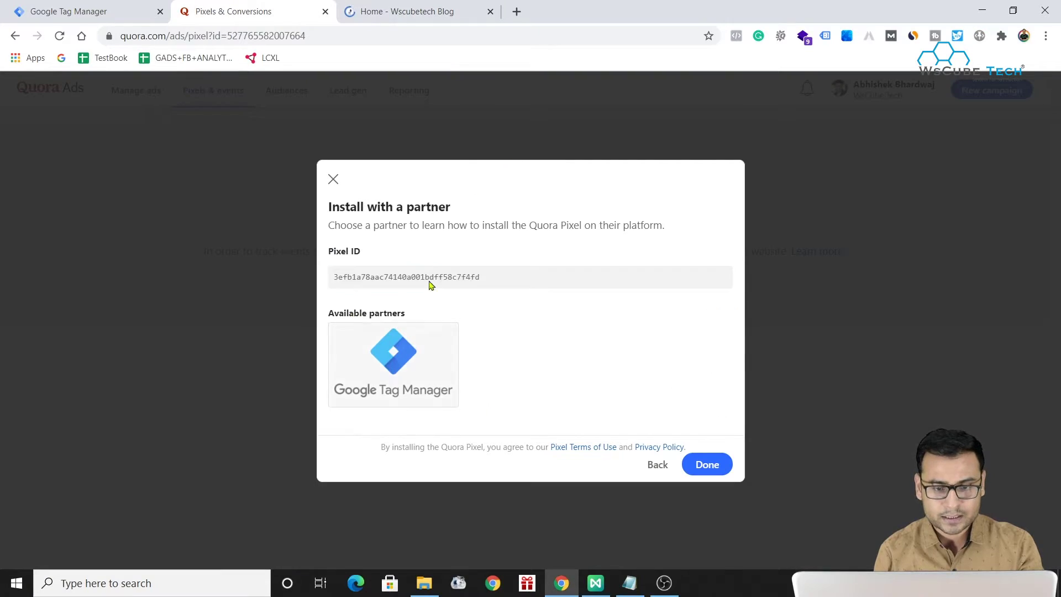
pyautogui.click(332, 178)
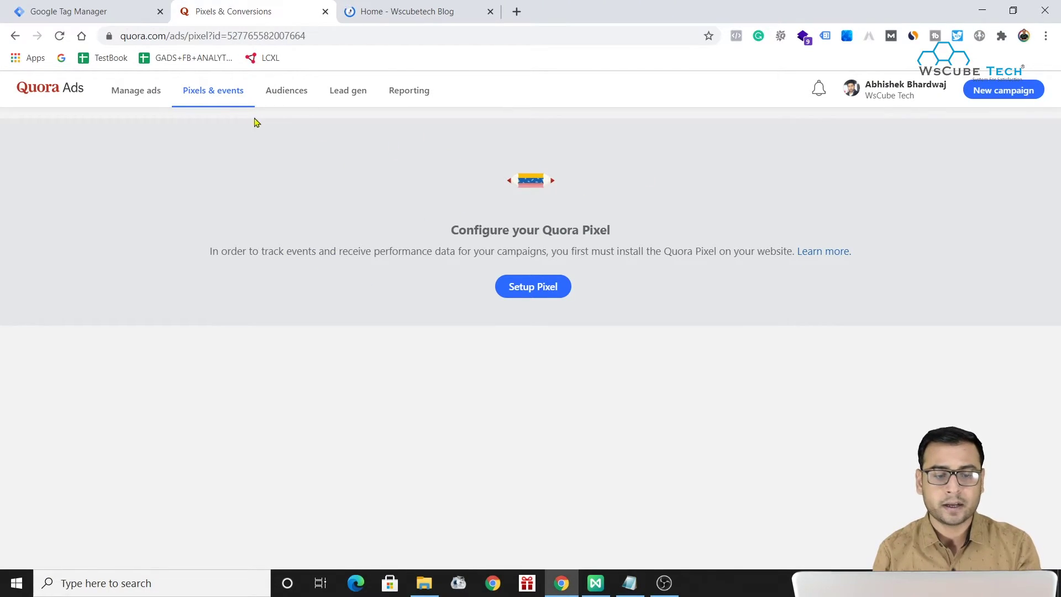
pyautogui.click(547, 294)
pyautogui.click(455, 291)
pyautogui.click(713, 444)
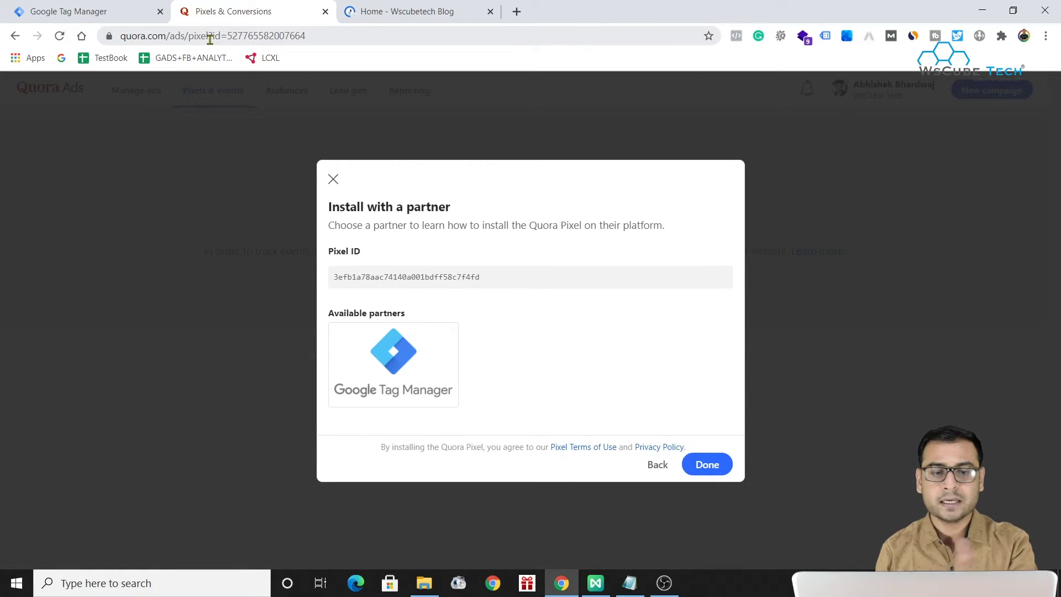
# - Enlarge the Tag Manager debug pane on the parchamclasses.com page and check whether the Quora Pixel tag fires
pyautogui.click(367, 12)
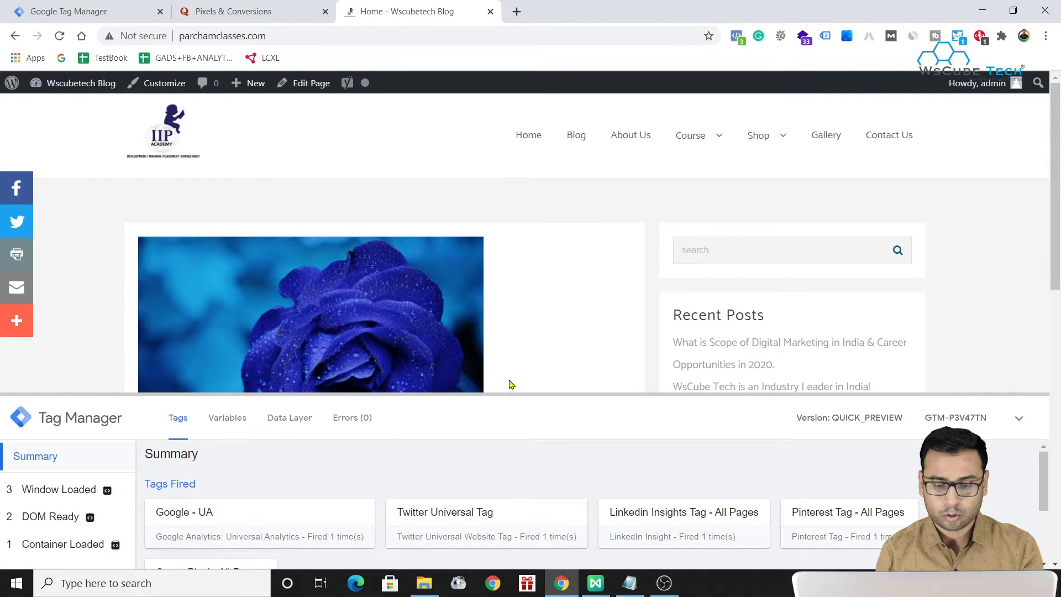
pyautogui.moveTo(515, 393); pyautogui.dragTo(516, 262)
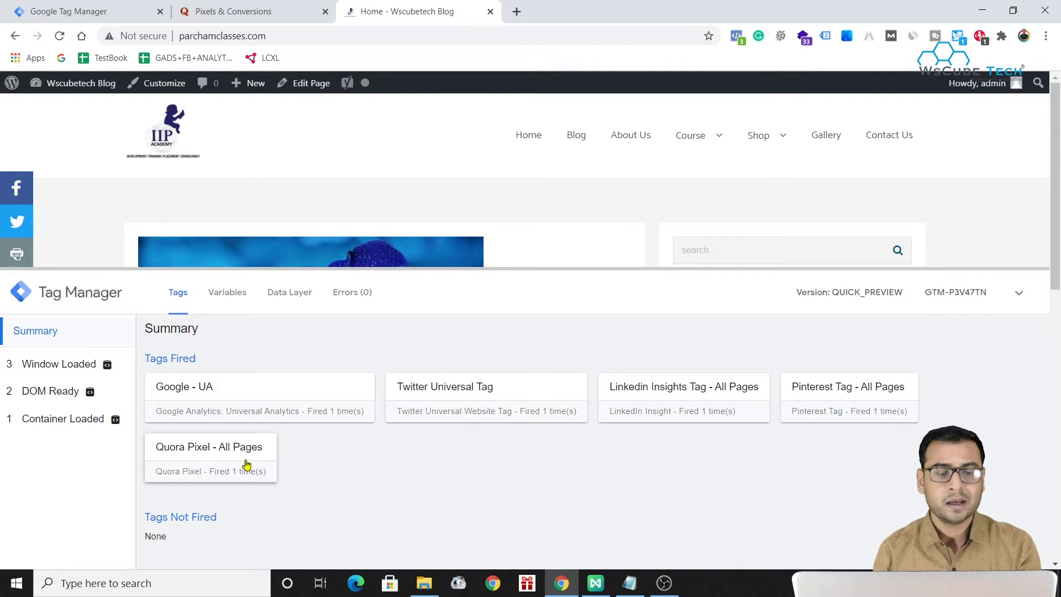
pyautogui.click(88, 10)
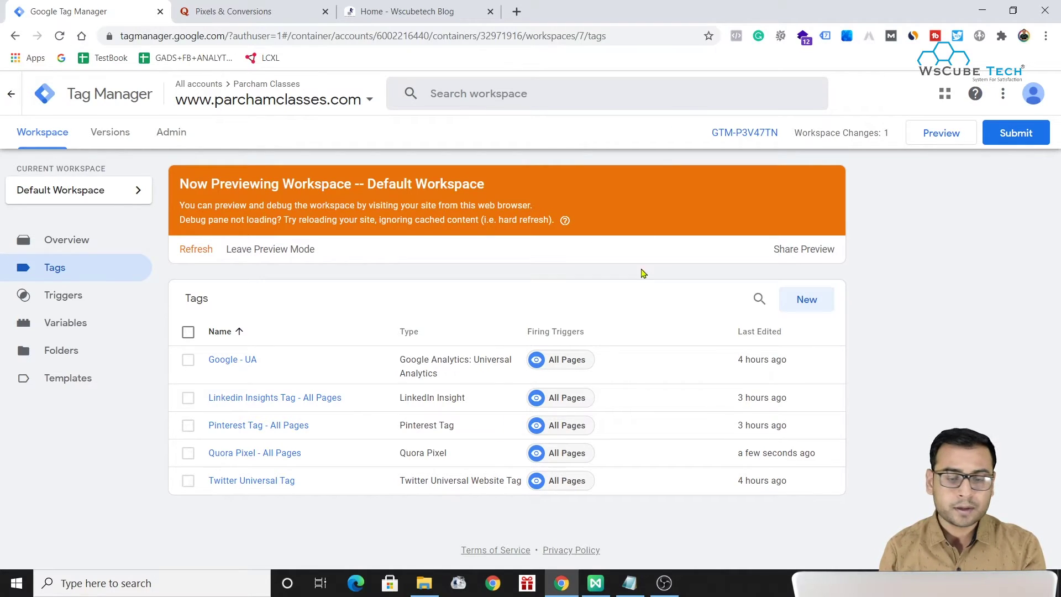
pyautogui.click(401, 10)
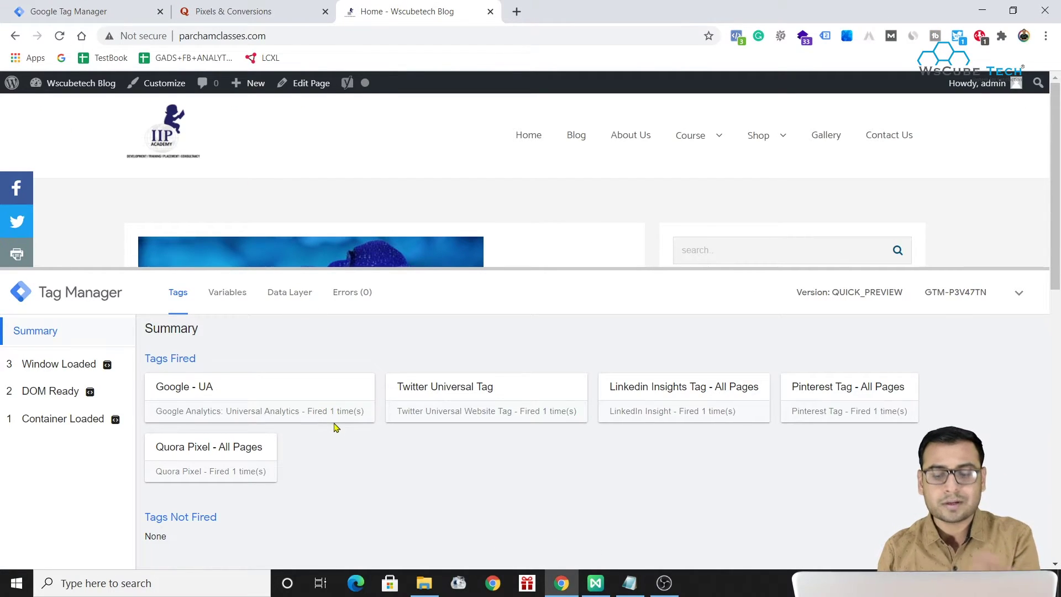
# - Submit the workspace changes in Google Tag Manager and publish them as a version named "Added Quora Pixel"
pyautogui.click(72, 10)
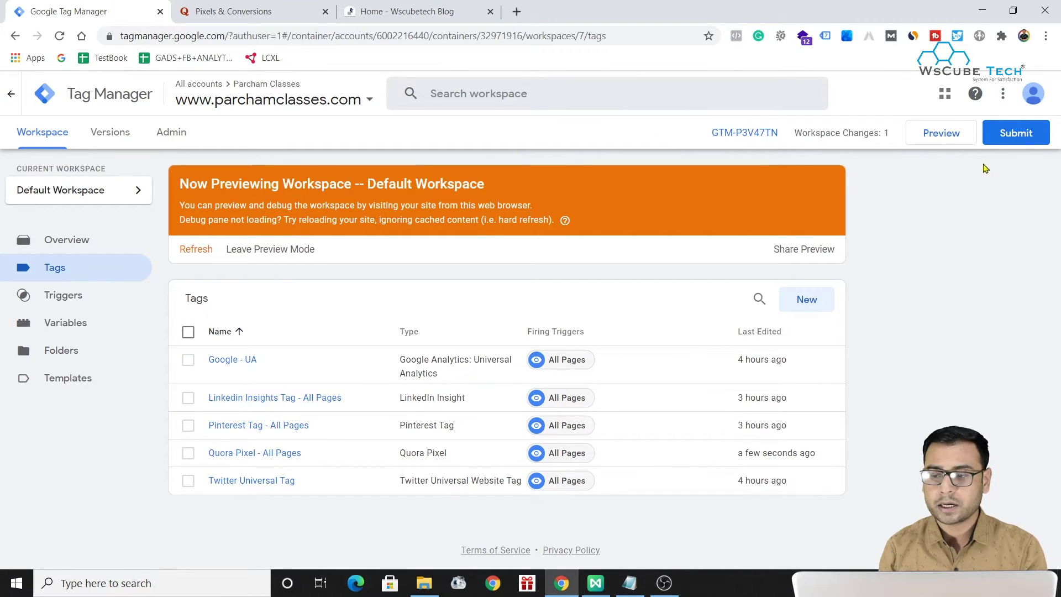
pyautogui.click(1015, 138)
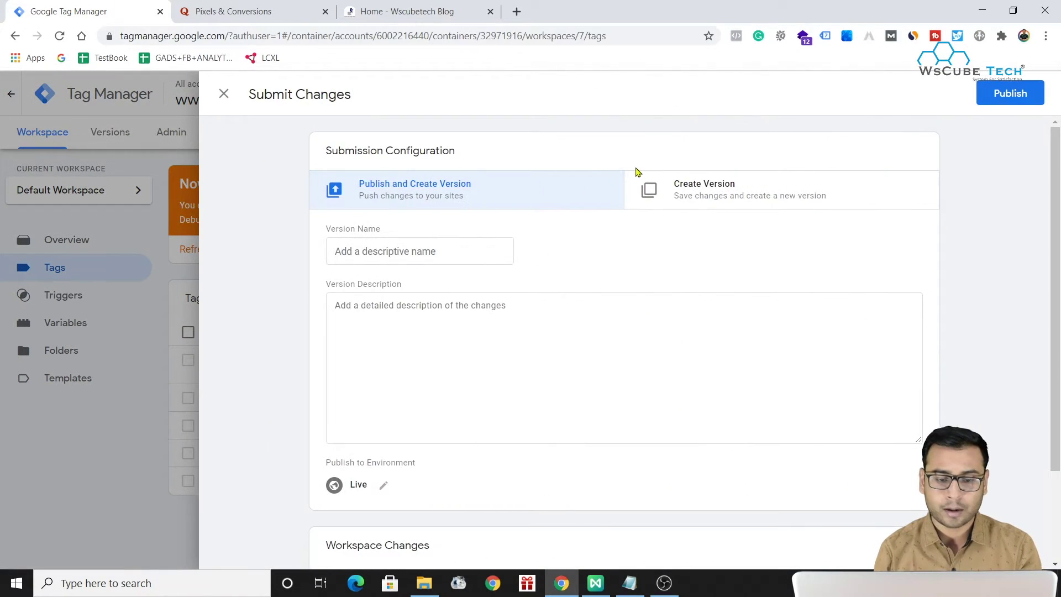
pyautogui.click(414, 248)
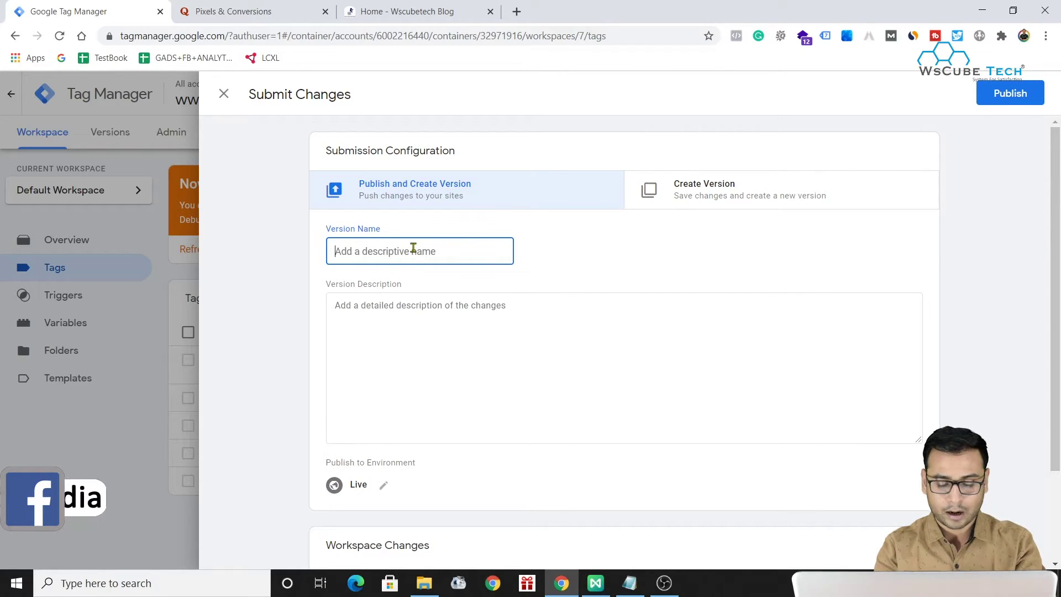
pyautogui.write('Added Quora P')
pyautogui.press('BackSpace')
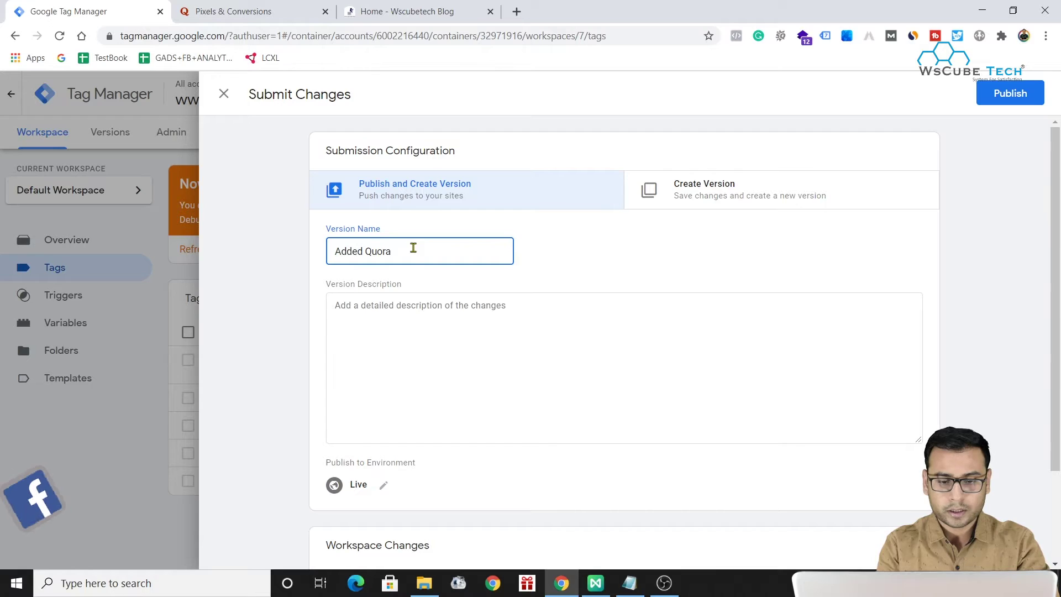
pyautogui.write('Pixel')
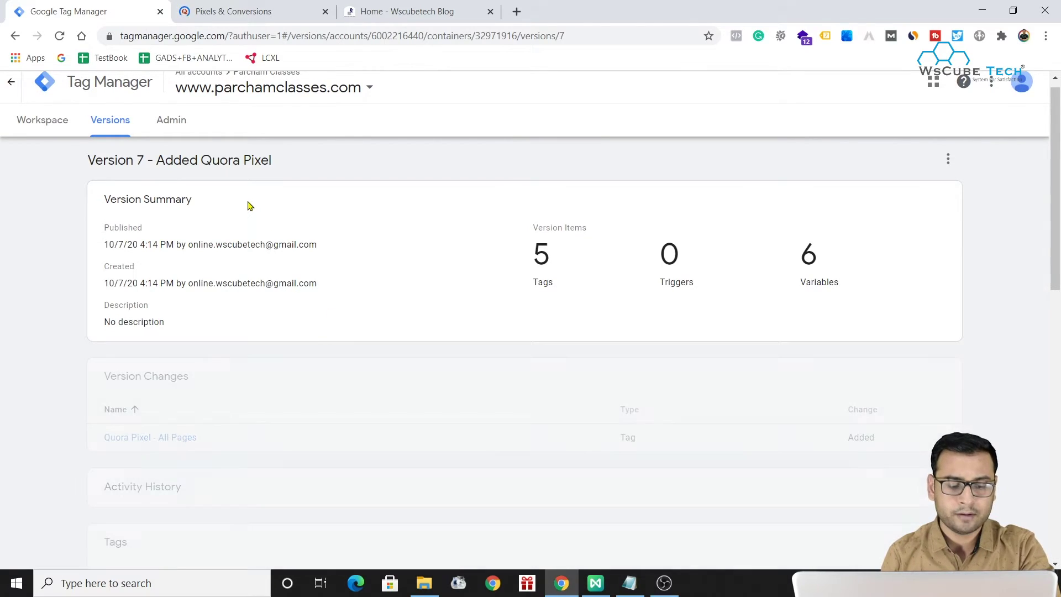
# - Review the published version's summary and changes, and return to the workspace overview
pyautogui.scroll(-3, 256, 254)
pyautogui.scroll(3, 45, 123)
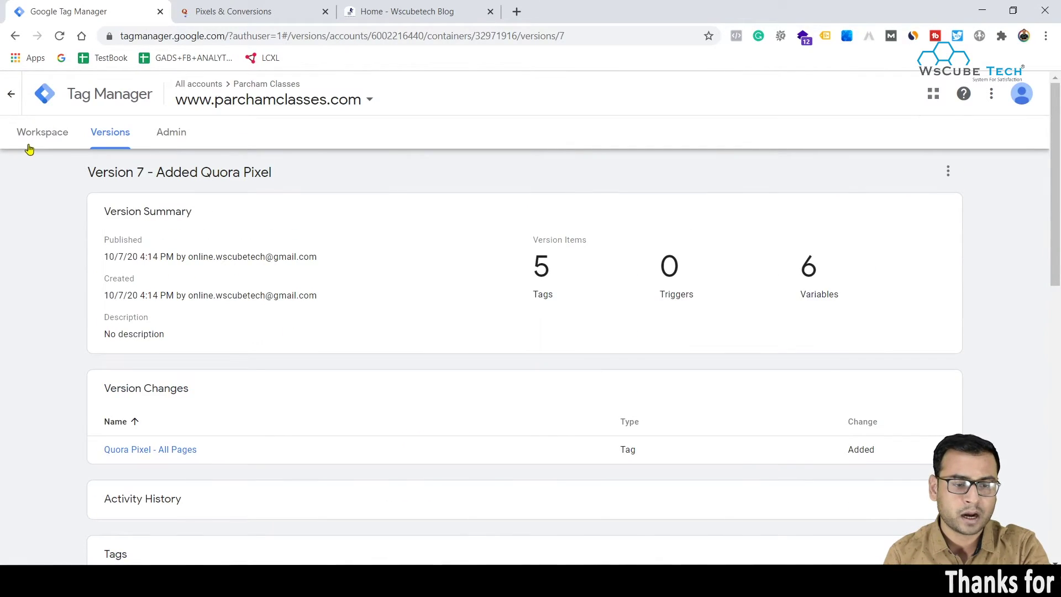
pyautogui.click(29, 145)
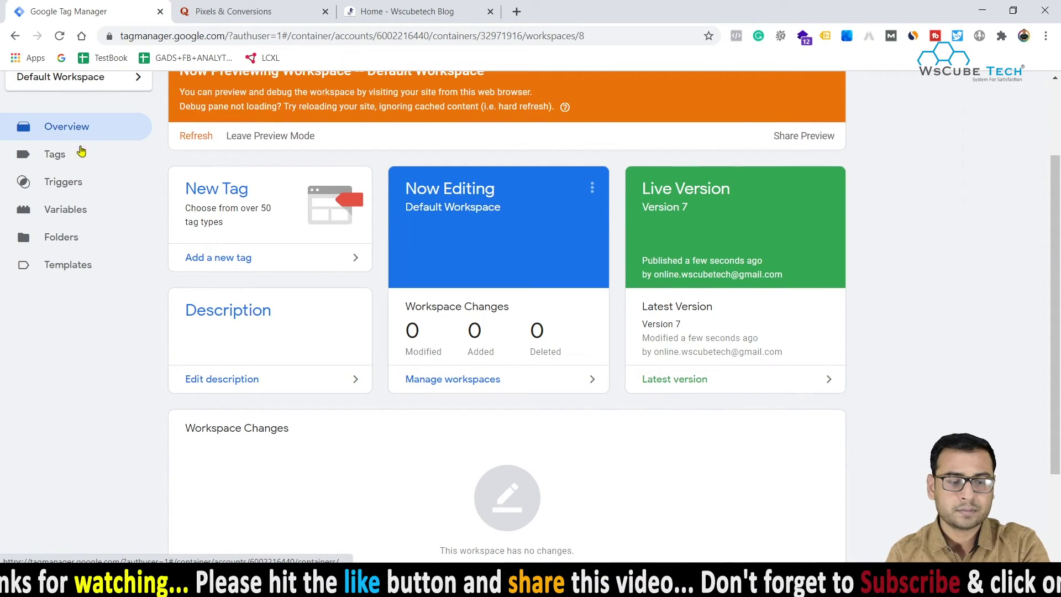
# - View the tag list in Google Tag Manager and switch to Quora Ads to read the Configure your Quora Pixel notice
pyautogui.click(80, 154)
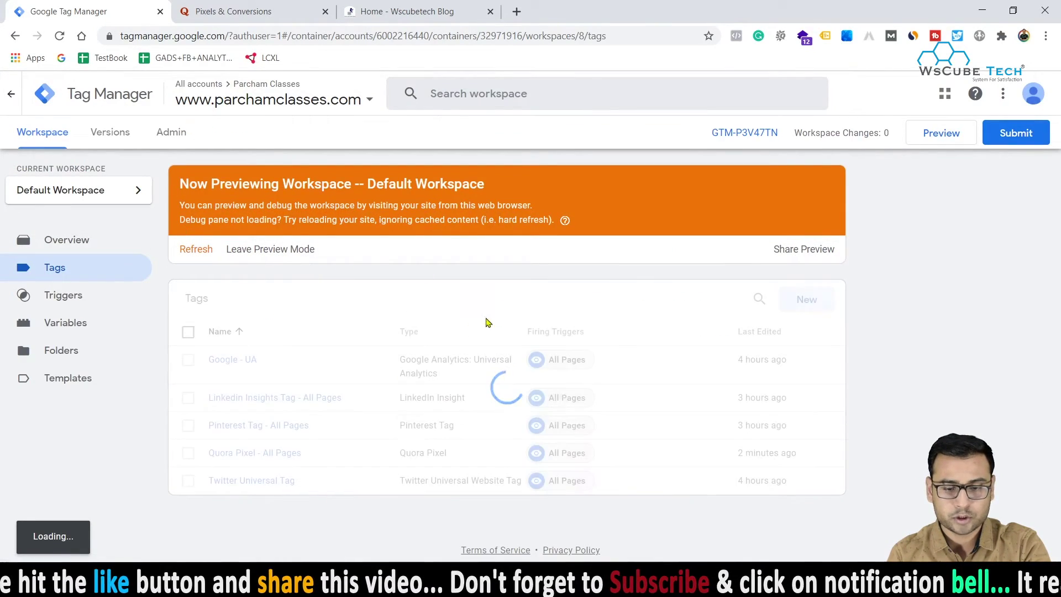
pyautogui.click(231, 6)
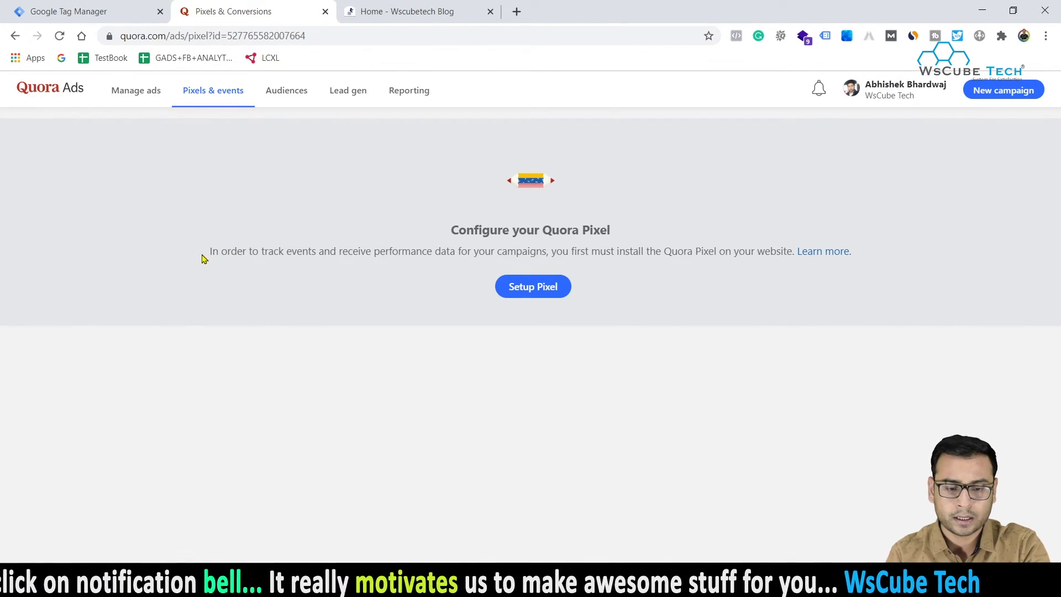
pyautogui.moveTo(201, 259); pyautogui.dragTo(330, 253)
pyautogui.moveTo(404, 258); pyautogui.dragTo(498, 255)
pyautogui.click(624, 255)
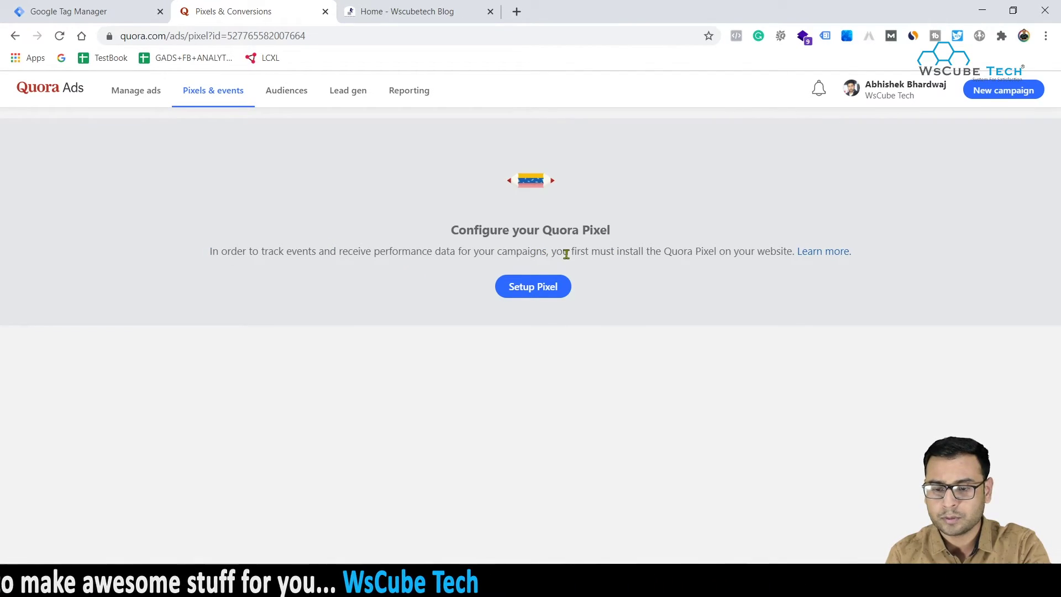
pyautogui.moveTo(567, 254); pyautogui.dragTo(721, 249)
pyautogui.click(756, 253)
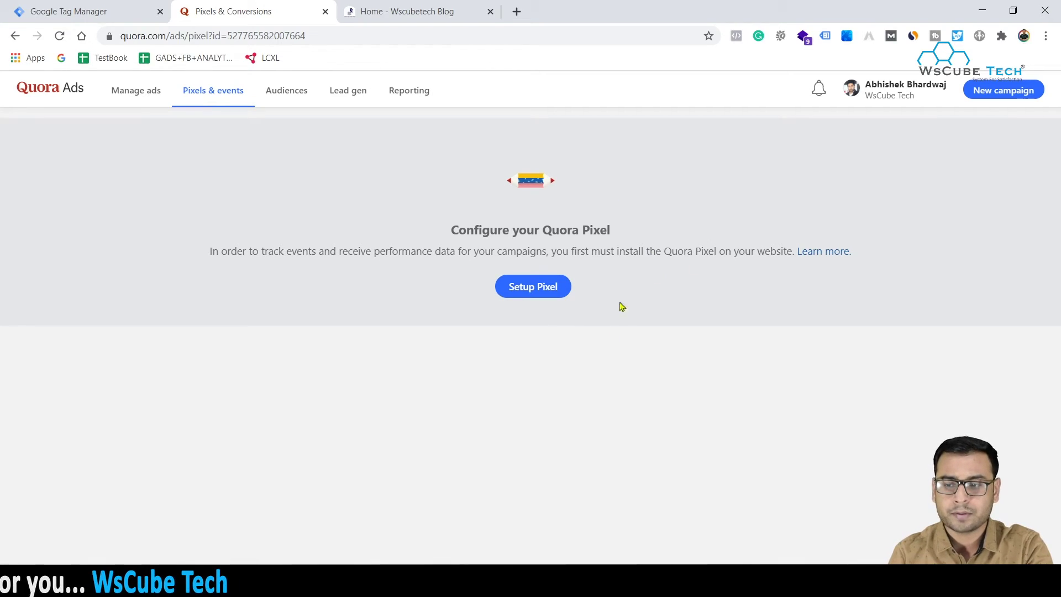
# - Reload the Quora Ads Pixels & events page and review the list of standard events and the base pixel's status
pyautogui.click(58, 36)
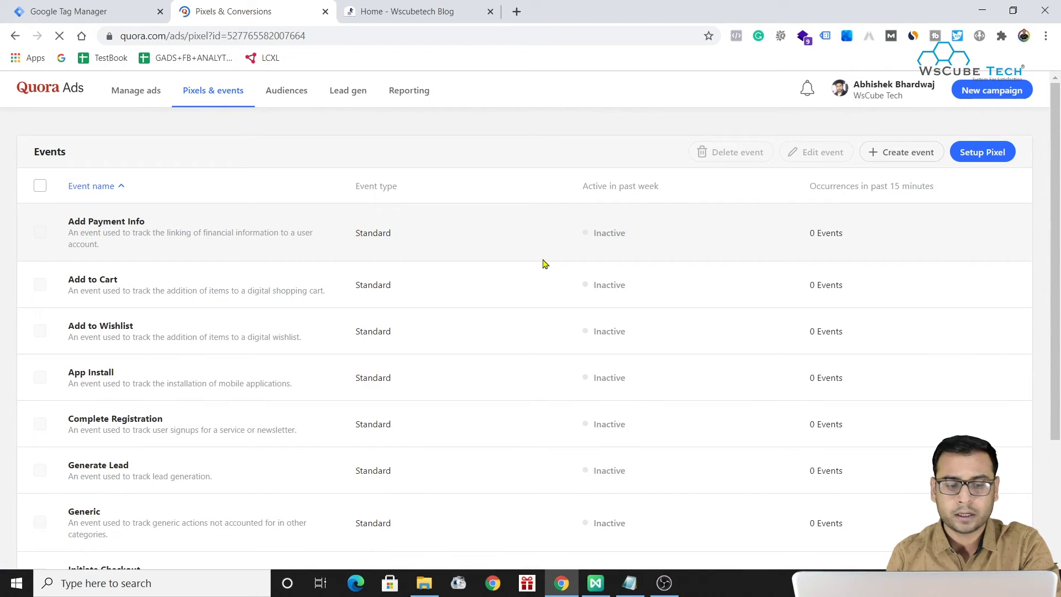
pyautogui.scroll(-3, 303, 360)
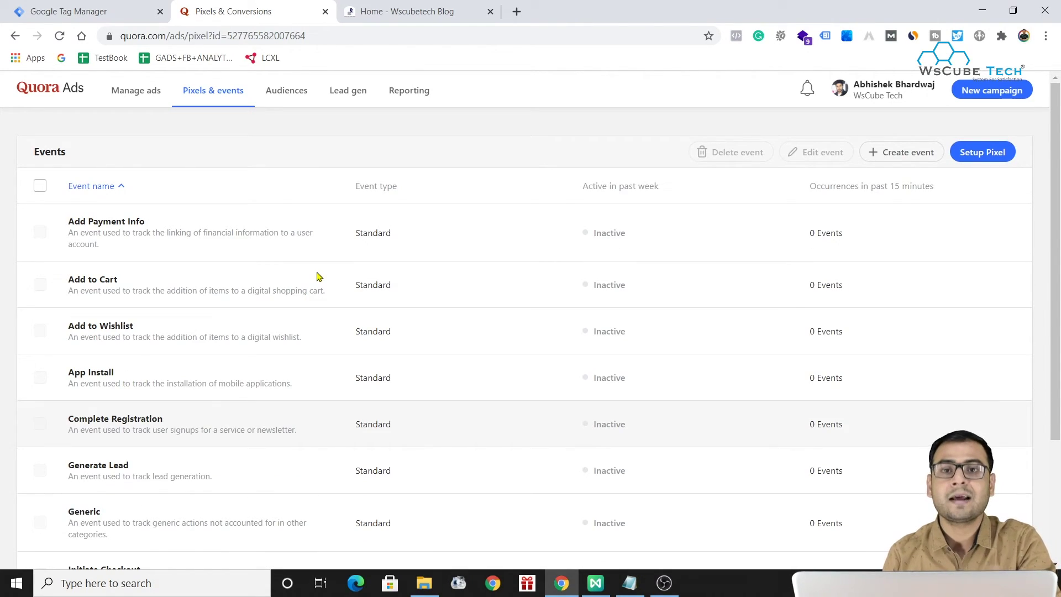
pyautogui.scroll(-3, 365, 387)
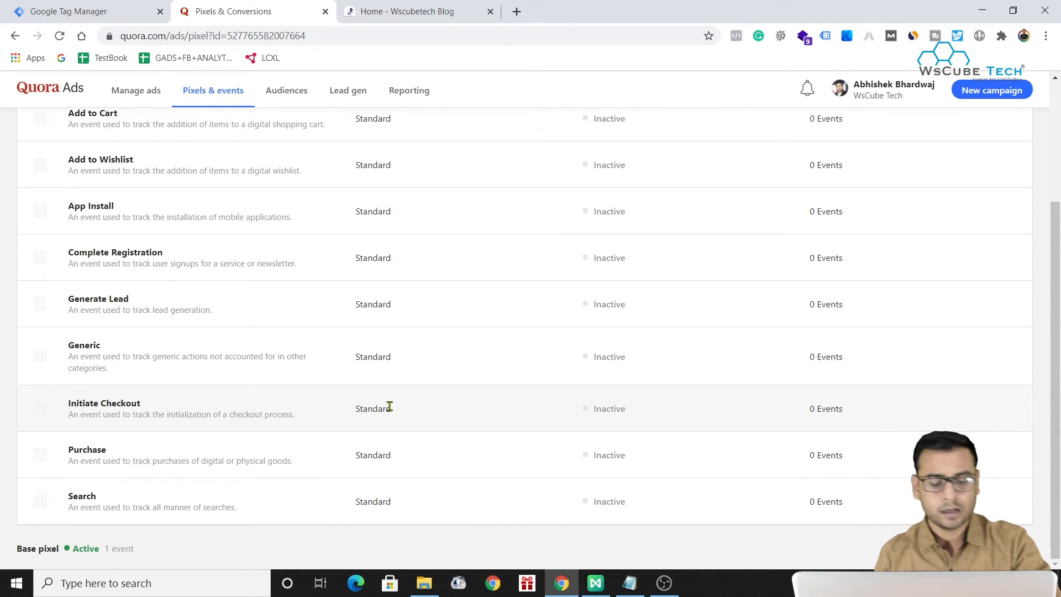
pyautogui.scroll(5, 53, 548)
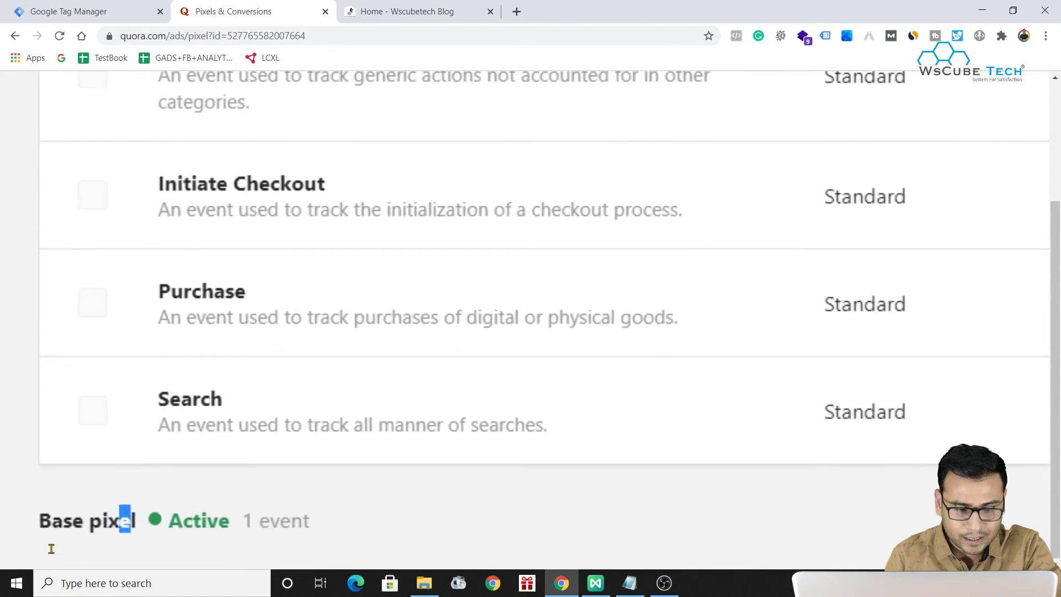
pyautogui.click(78, 520)
pyautogui.scroll(-5, 199, 531)
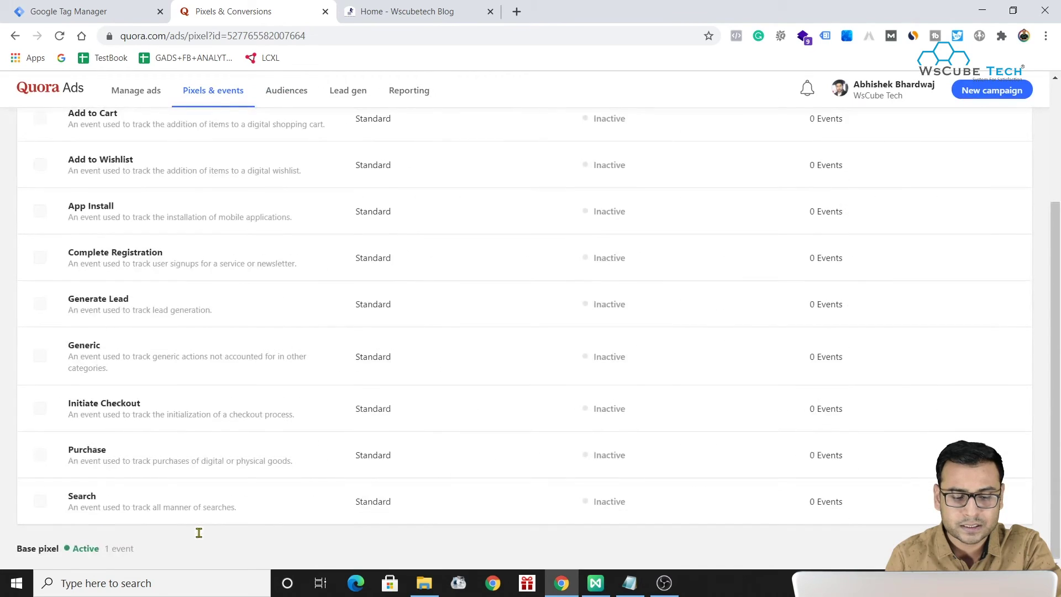
pyautogui.scroll(5, 640, 363)
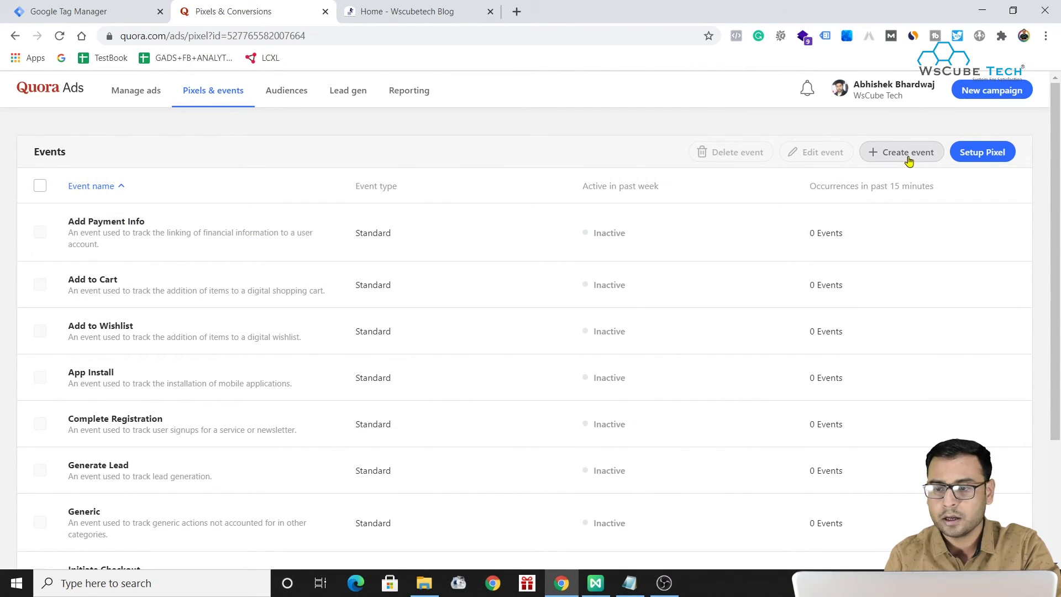
# - Open the custom event form, examine its name, description and category options, and cancel it without creating an event
pyautogui.click(872, 149)
pyautogui.click(382, 237)
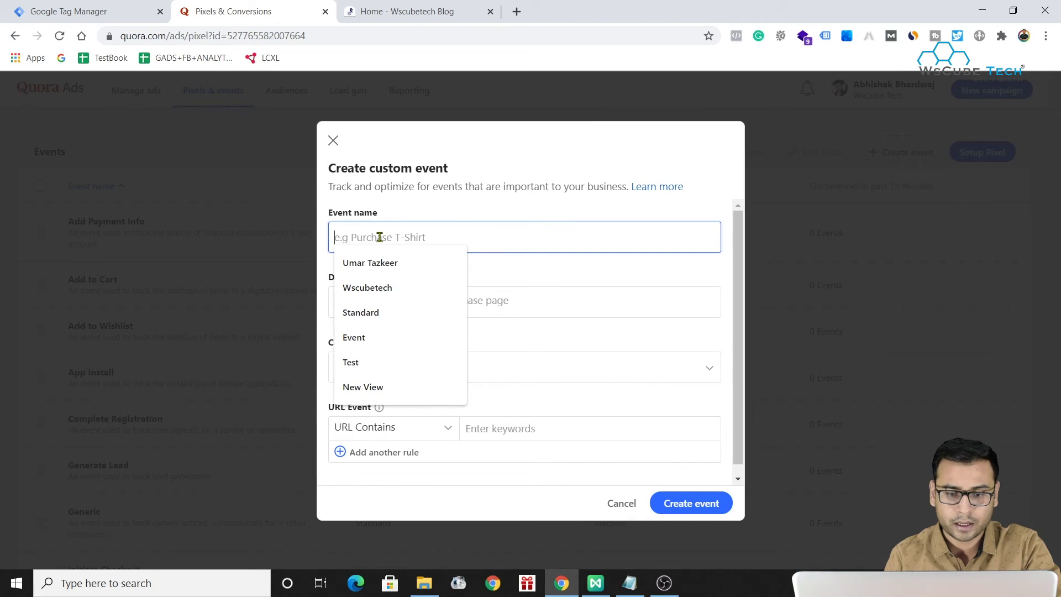
pyautogui.click(579, 316)
pyautogui.click(464, 400)
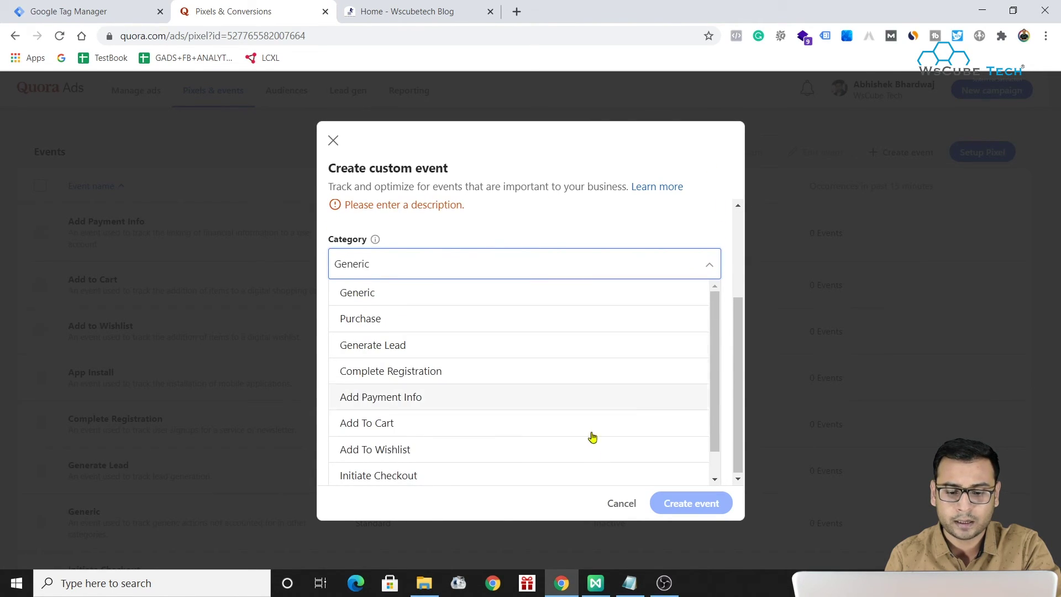
pyautogui.click(618, 500)
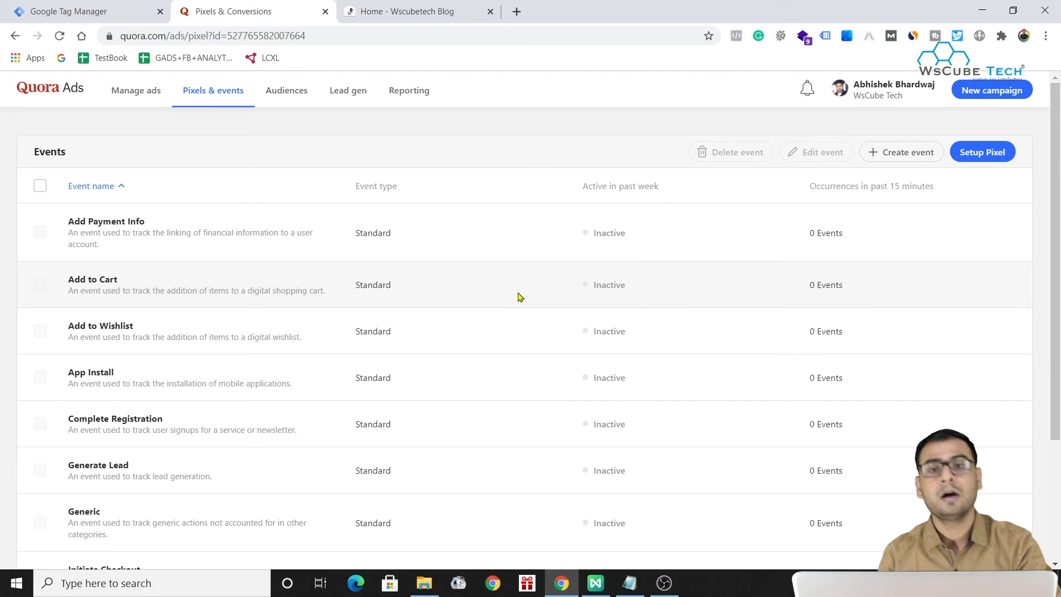